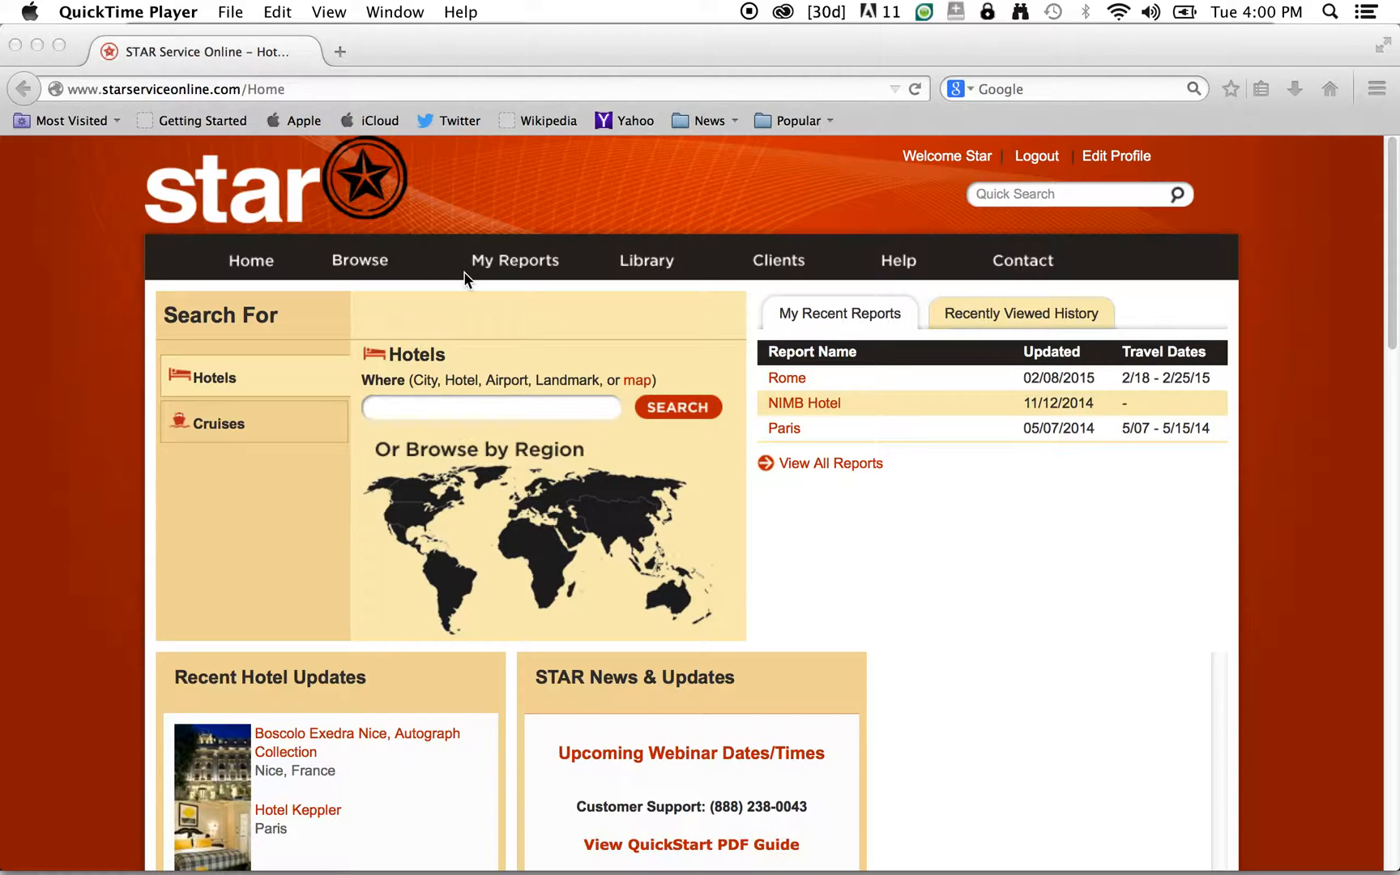
- Bring the browser forward and load the All Clients list from the Clients navigation link
{"action": "left_click", "coordinate": [781, 266]}
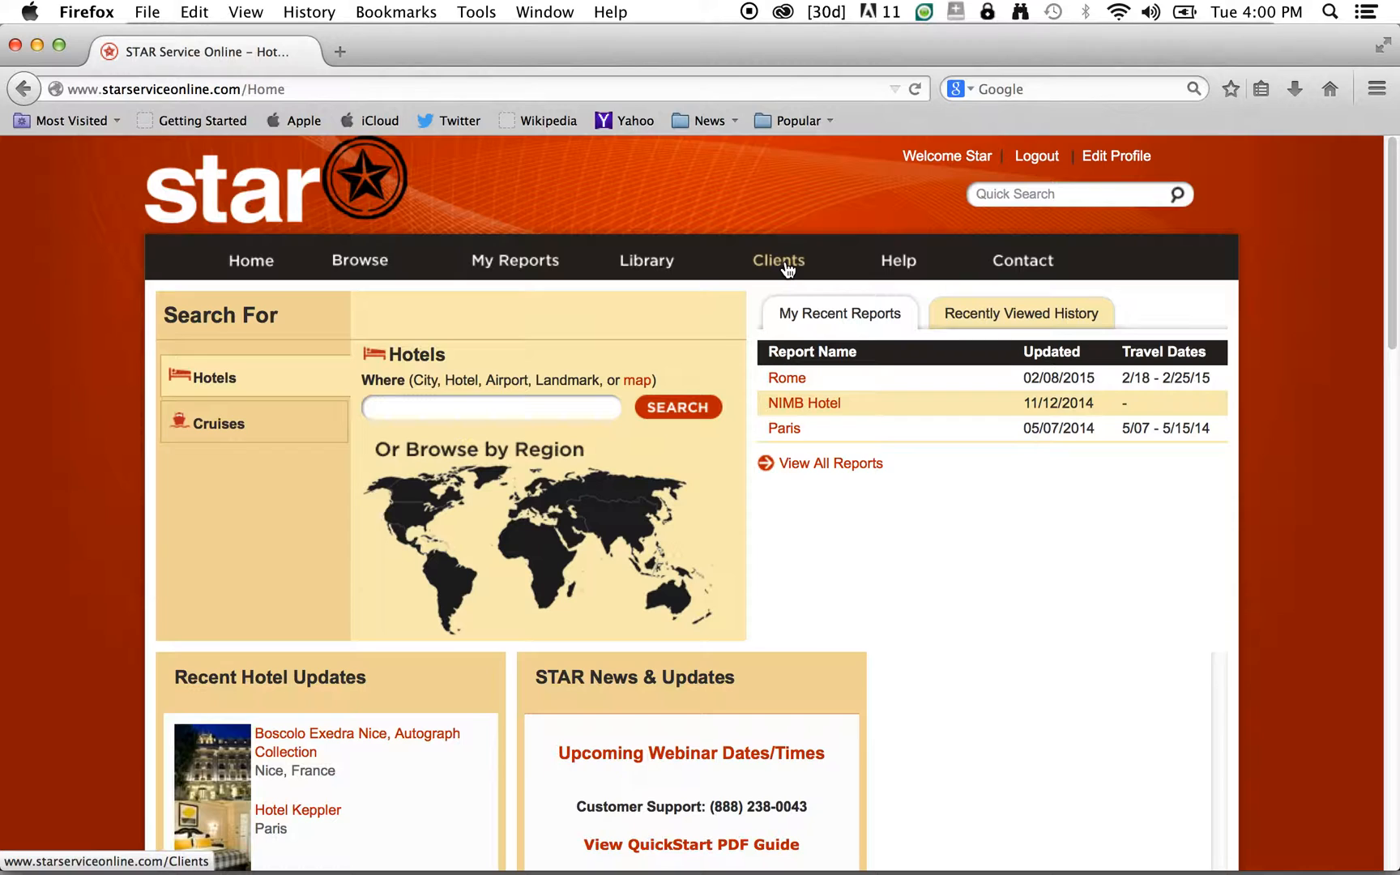
{"action": "left_click", "coordinate": [786, 269]}
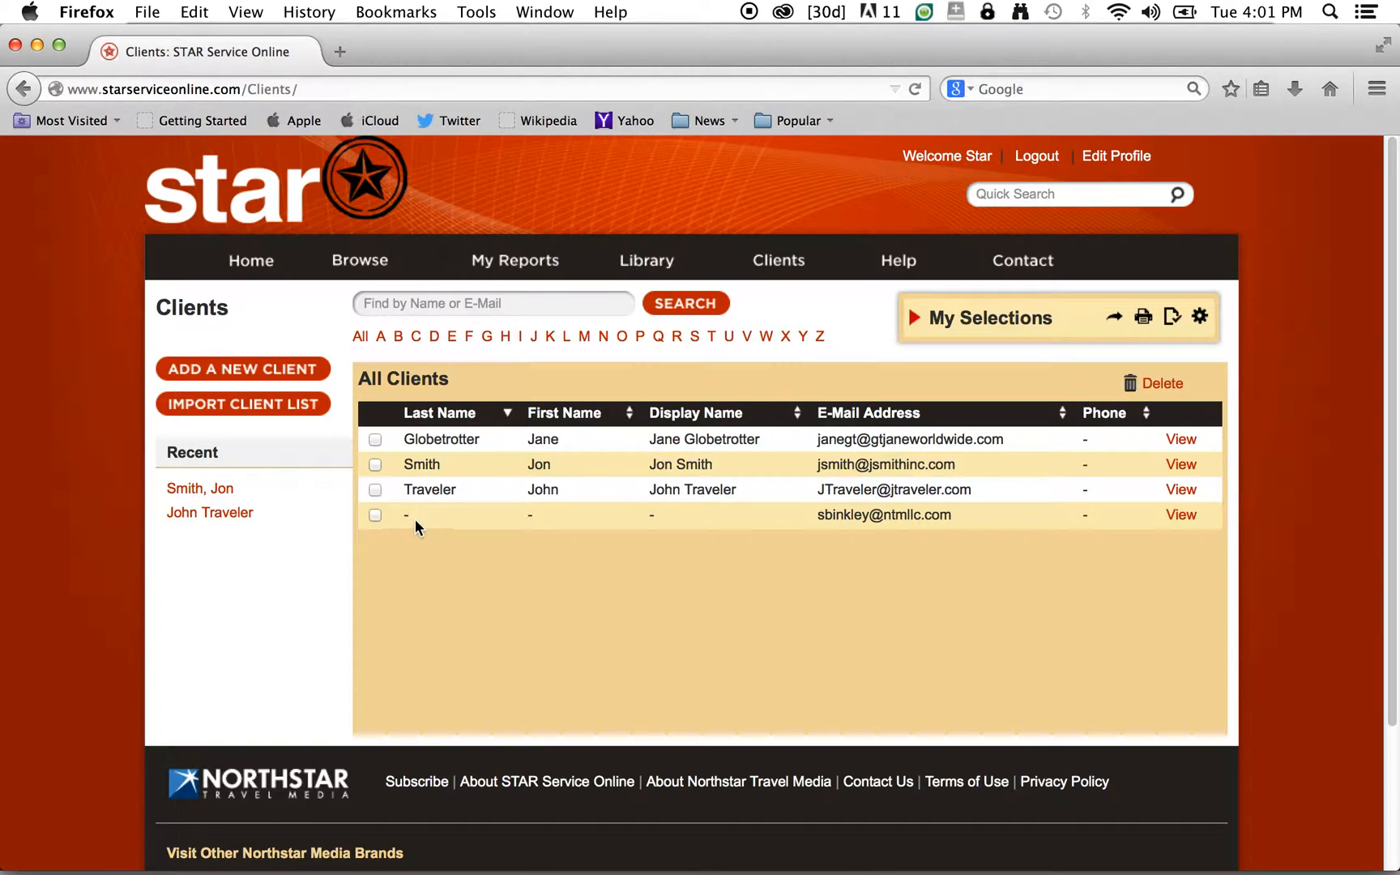
{"action": "left_click", "coordinate": [1180, 519]}
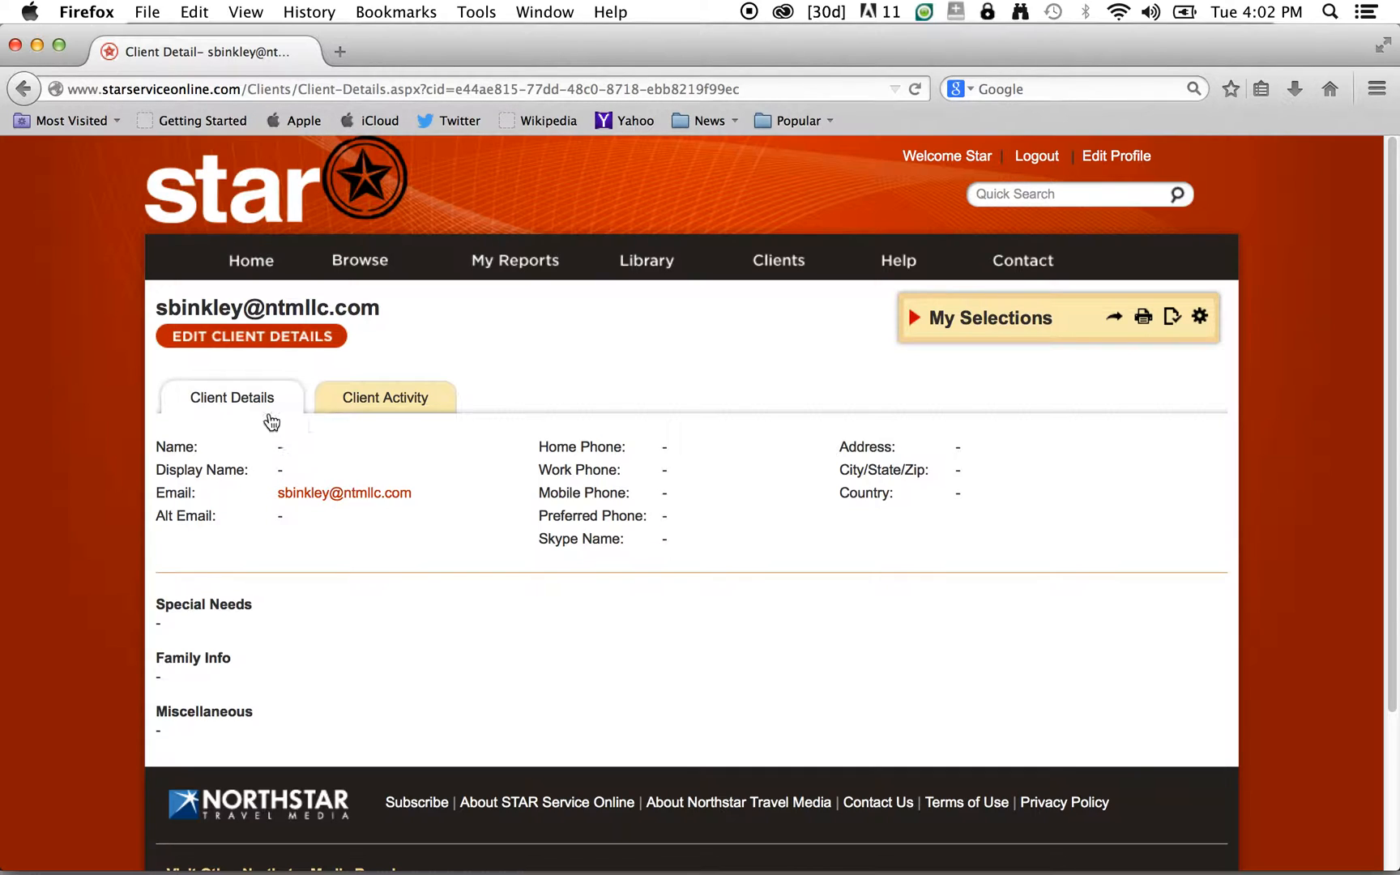
{"action": "left_click", "coordinate": [291, 339]}
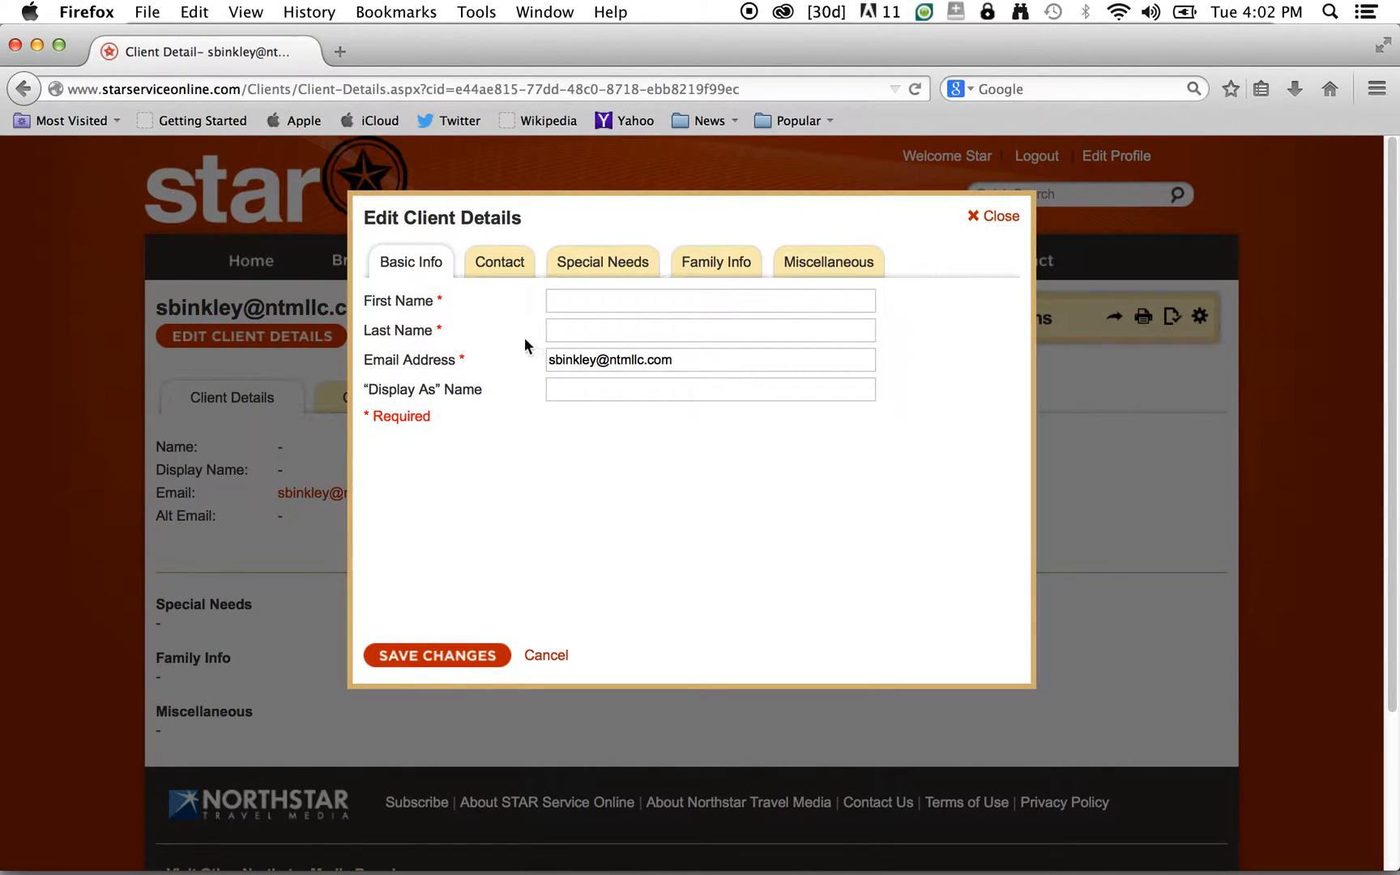
{"action": "left_click", "coordinate": [1004, 215]}
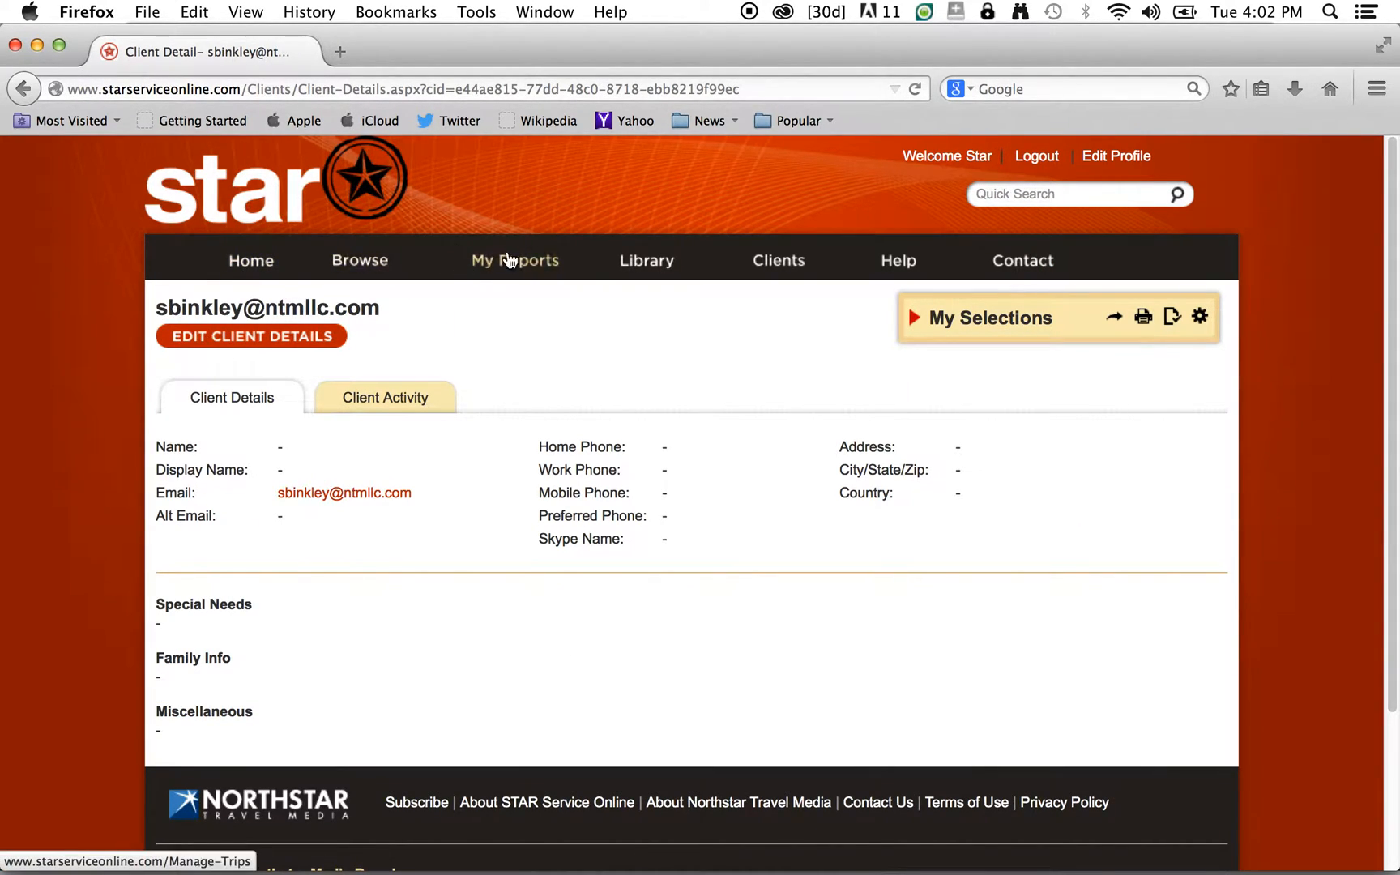
{"action": "left_click", "coordinate": [769, 260]}
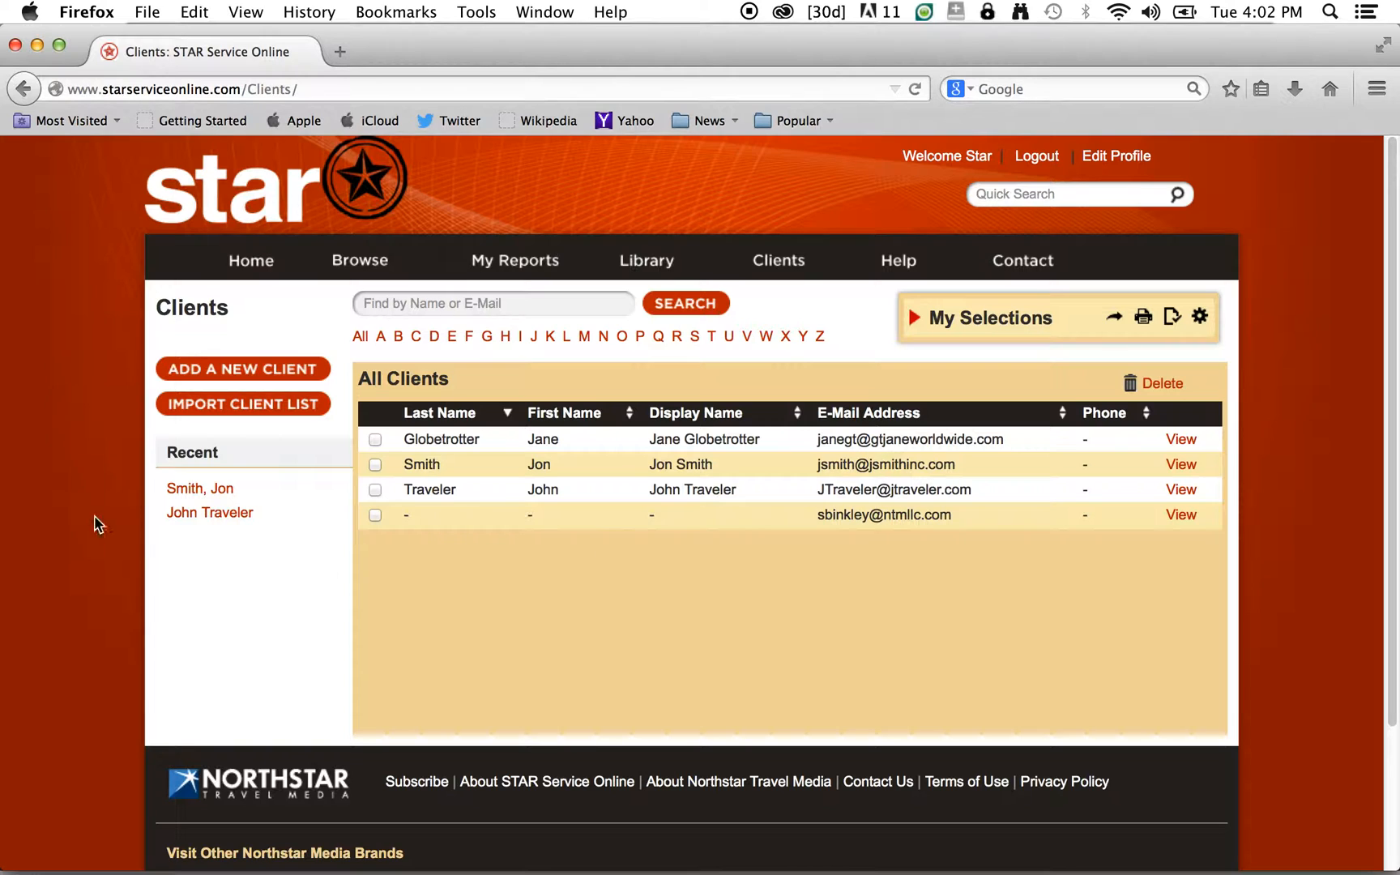
{"action": "left_click", "coordinate": [183, 372]}
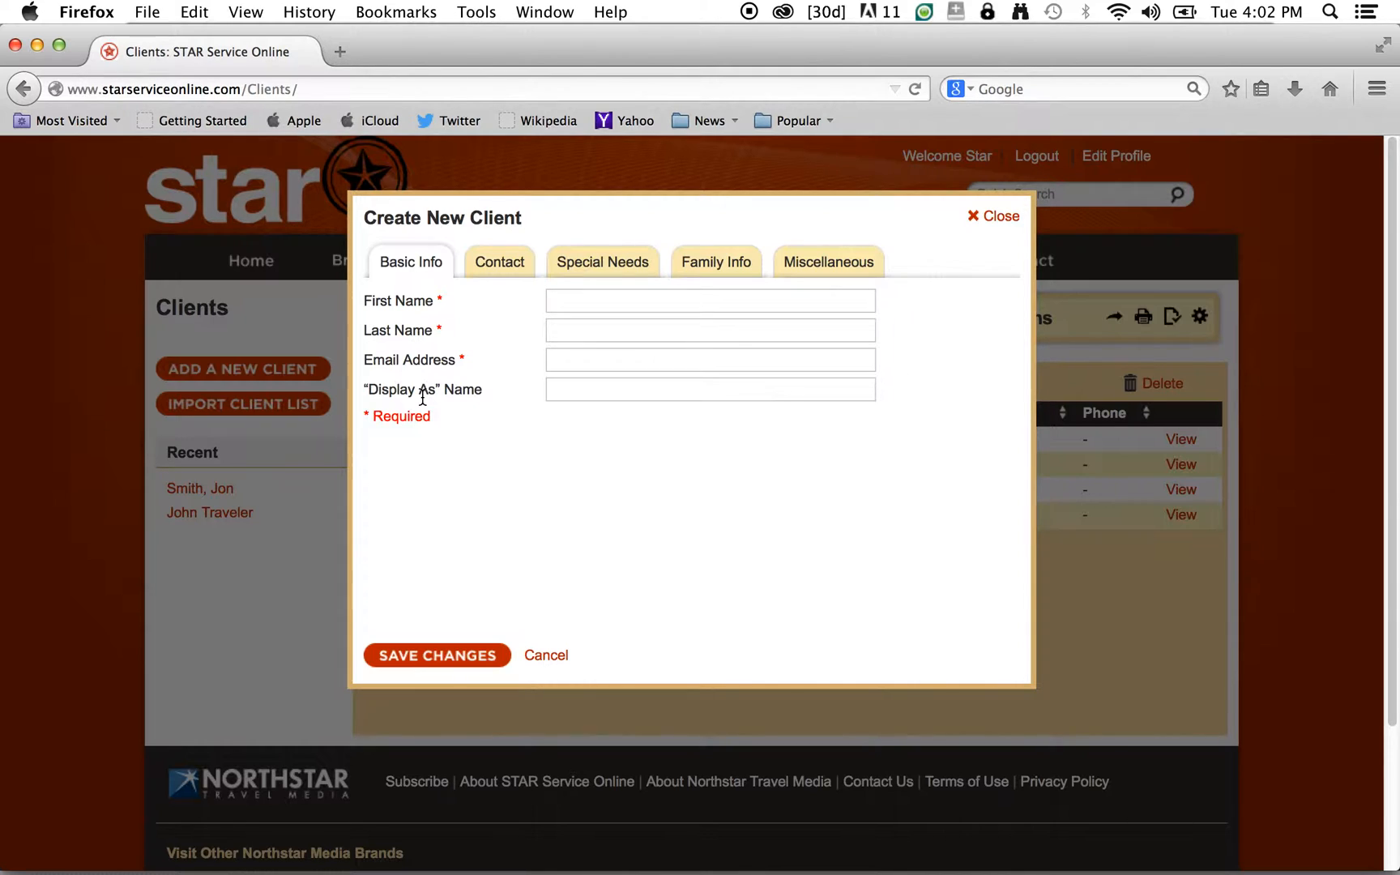
- Enter the new client's first name, last name and e-mail address, fixing a typo in the e-mail
{"action": "left_click", "coordinate": [570, 327]}
{"action": "type", "text": "Passport"}
{"action": "left_click", "coordinate": [626, 366]}
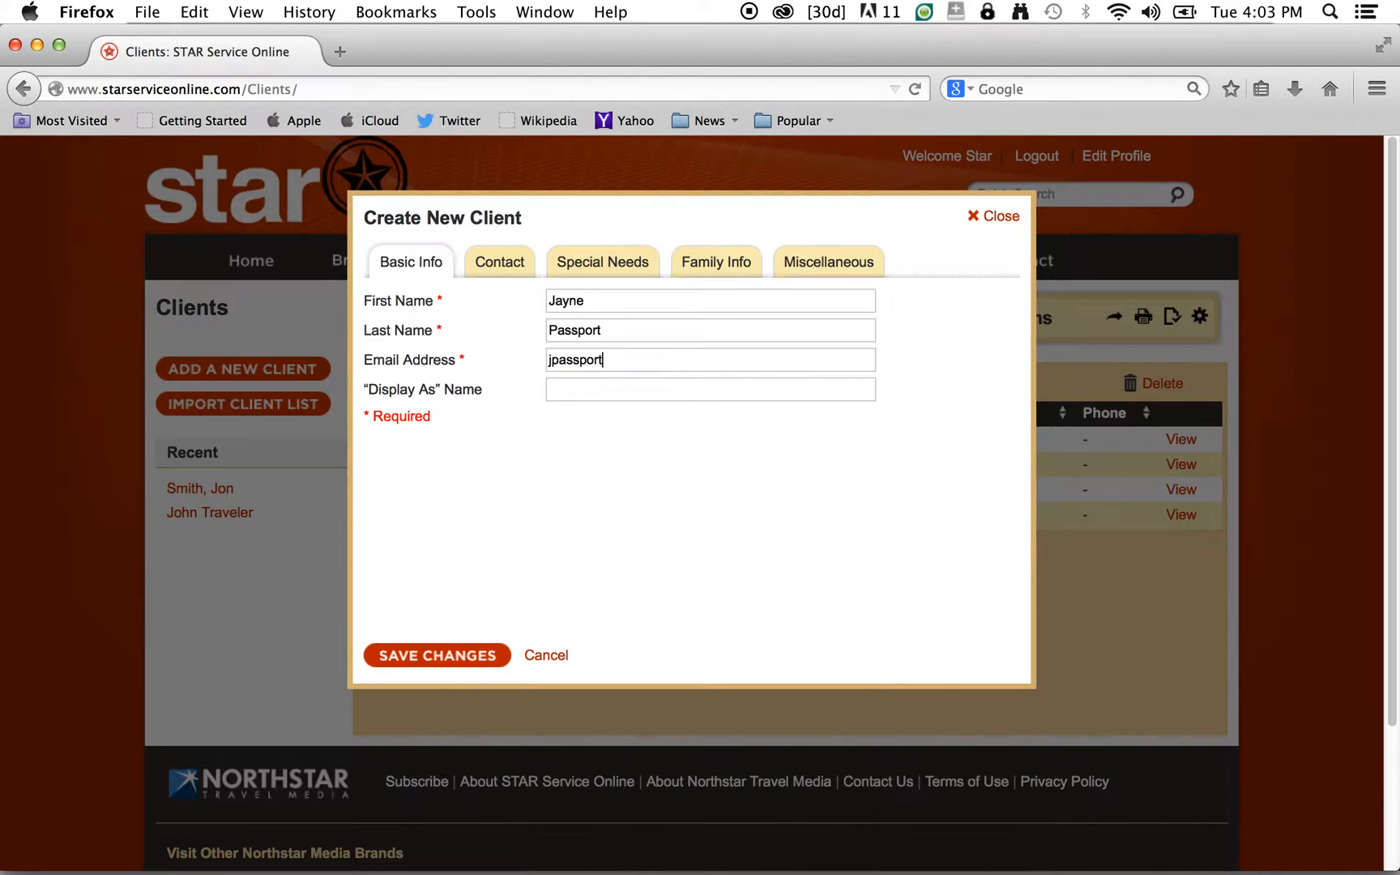
- Set the 'Display As' name to the client's full name and save the new client
{"action": "left_click", "coordinate": [693, 391]}
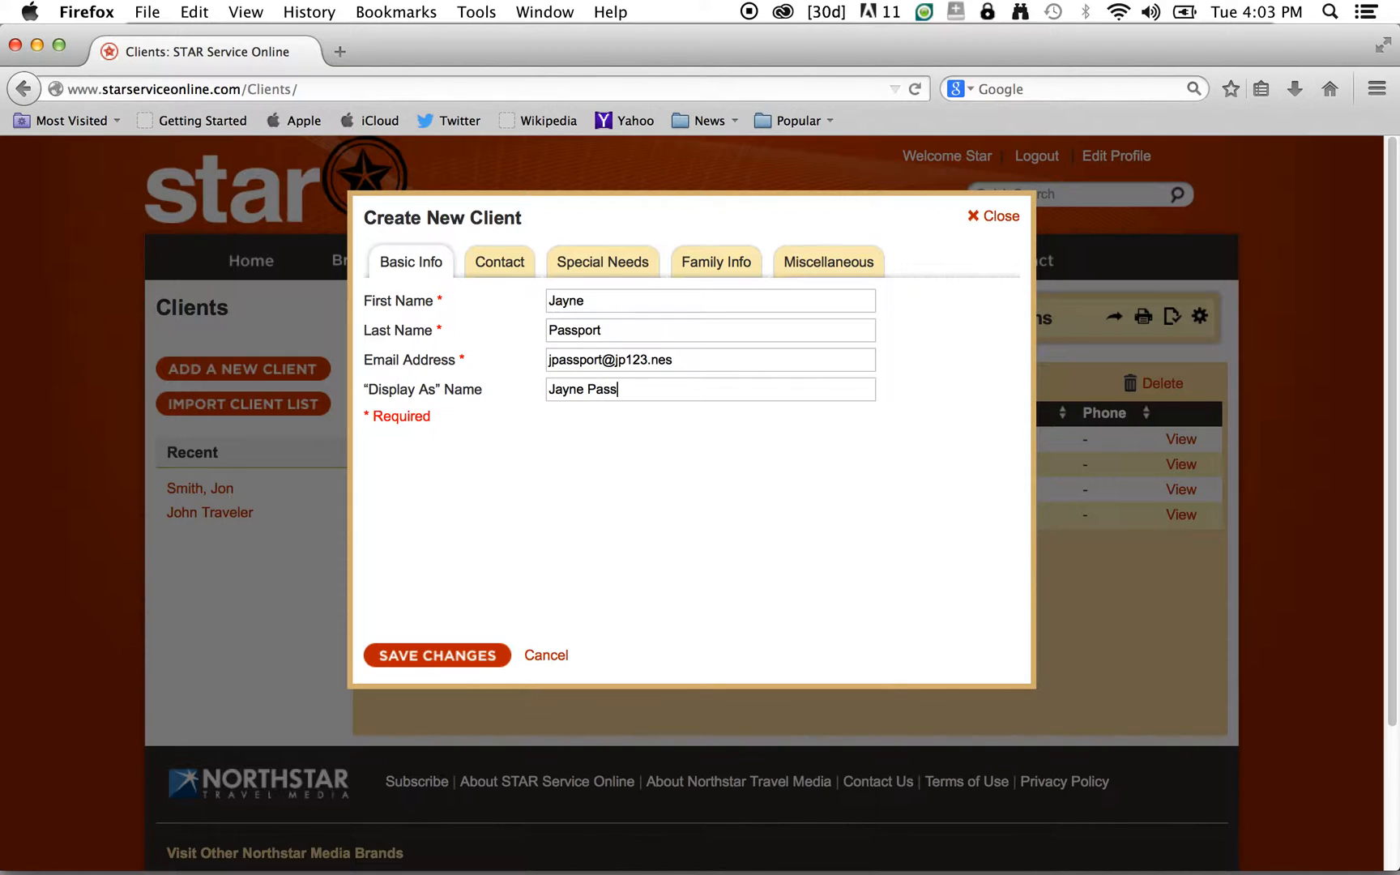
{"action": "left_click", "coordinate": [421, 668]}
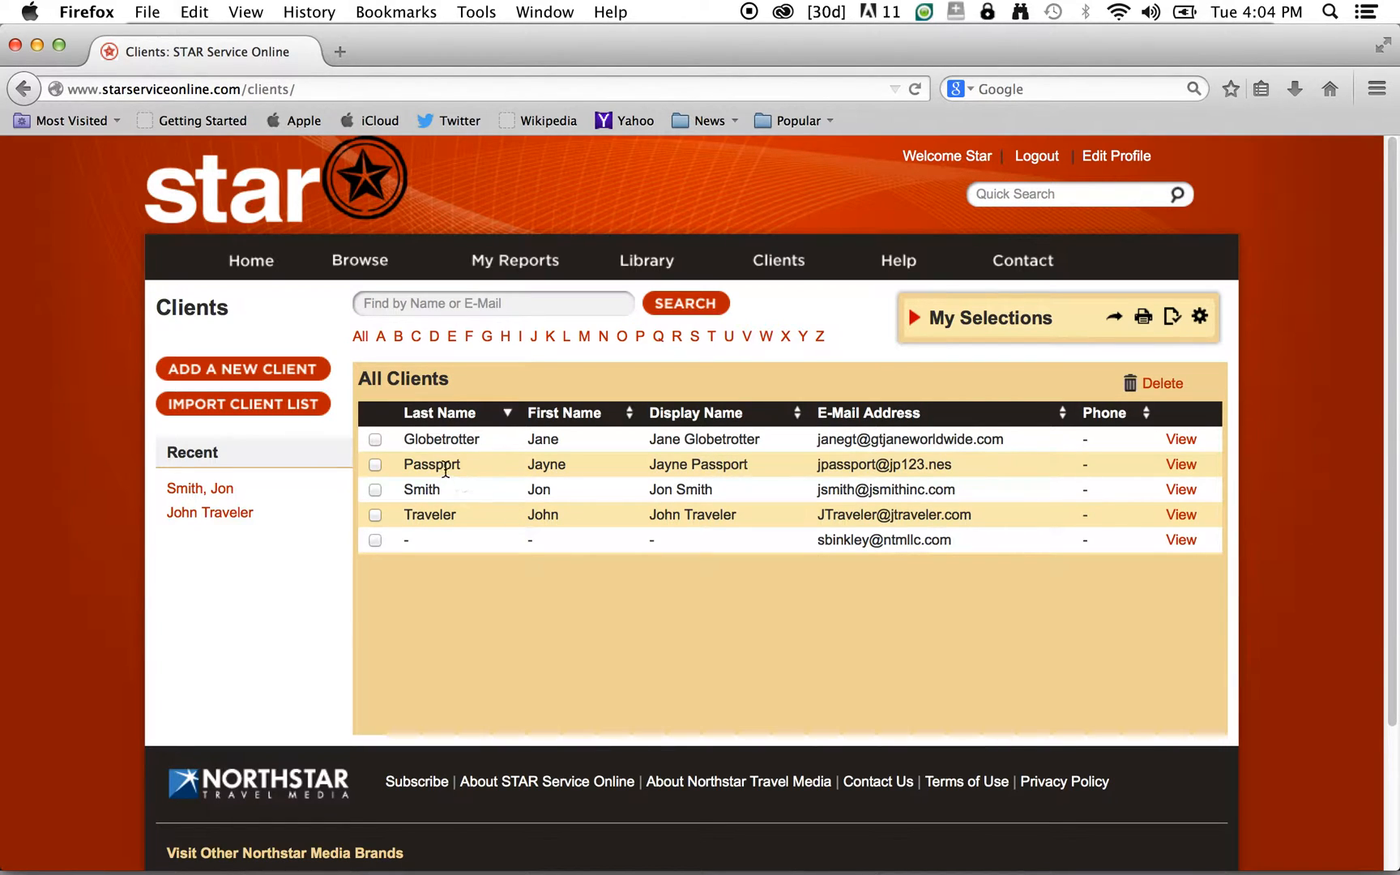
- Open the newly saved client's details page from its row in the All Clients table
{"action": "left_click", "coordinate": [1182, 466]}
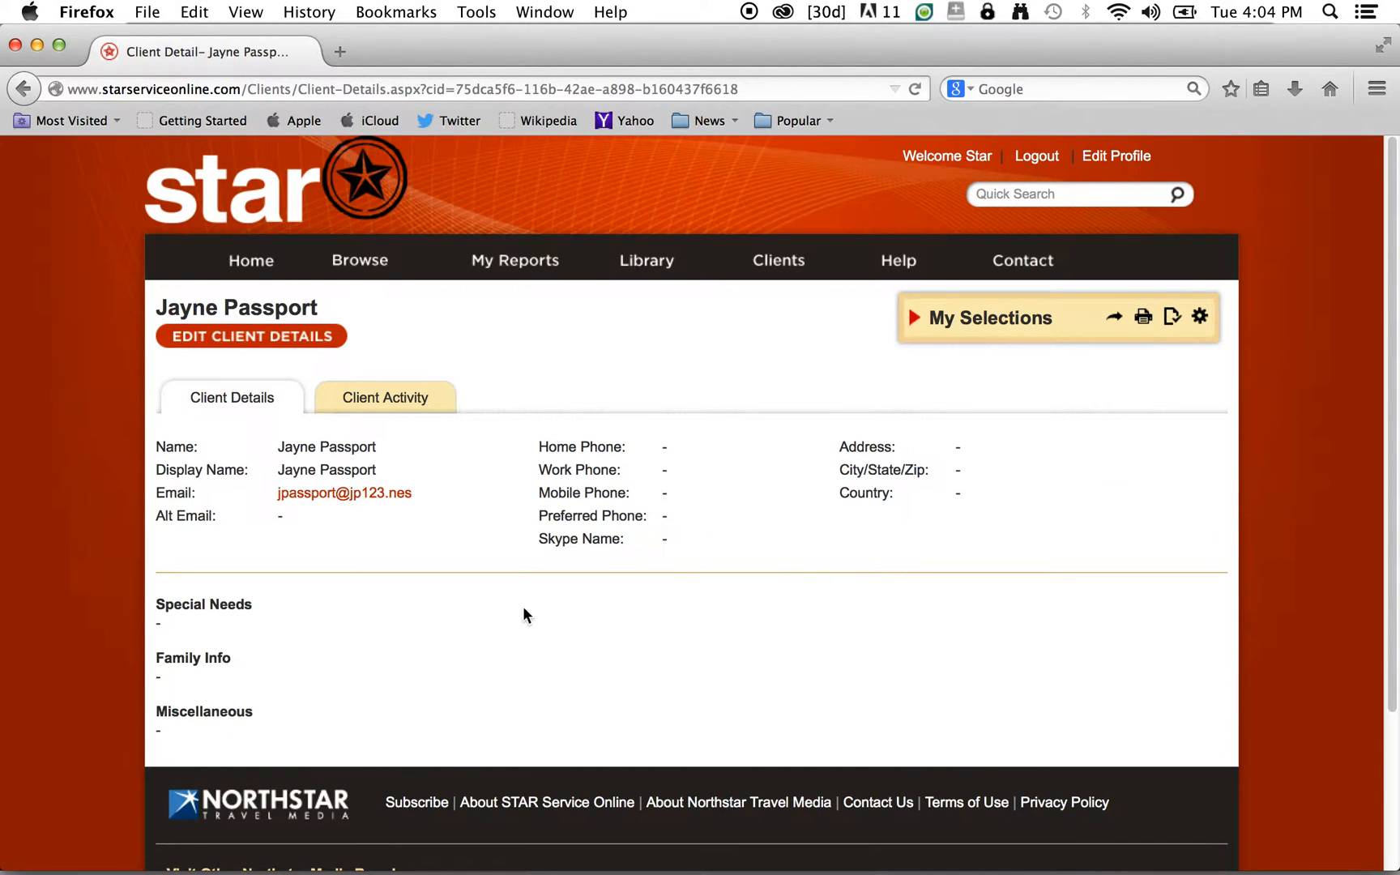
{"action": "left_click", "coordinate": [300, 334]}
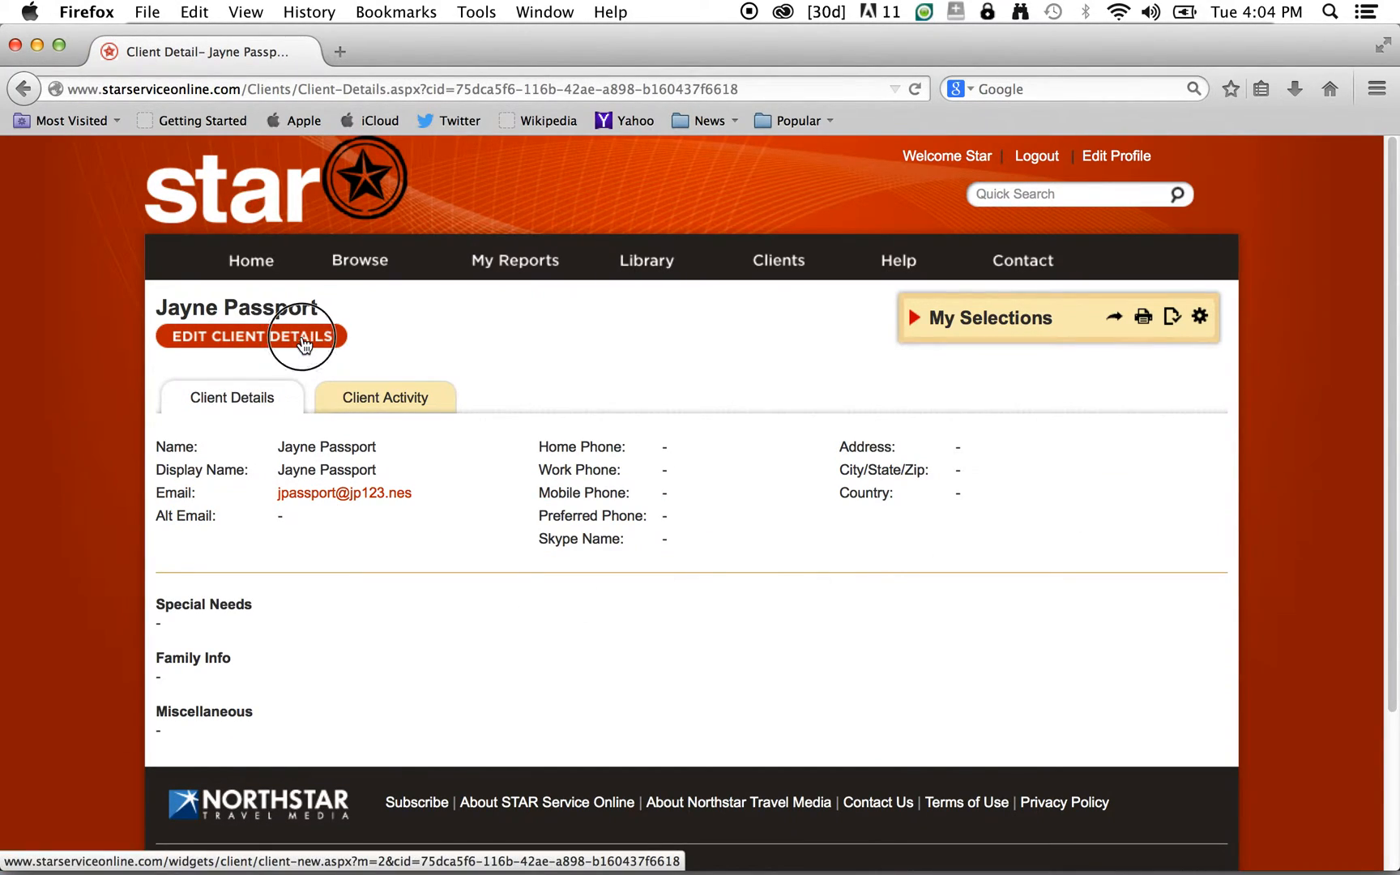
{"action": "left_click", "coordinate": [491, 266]}
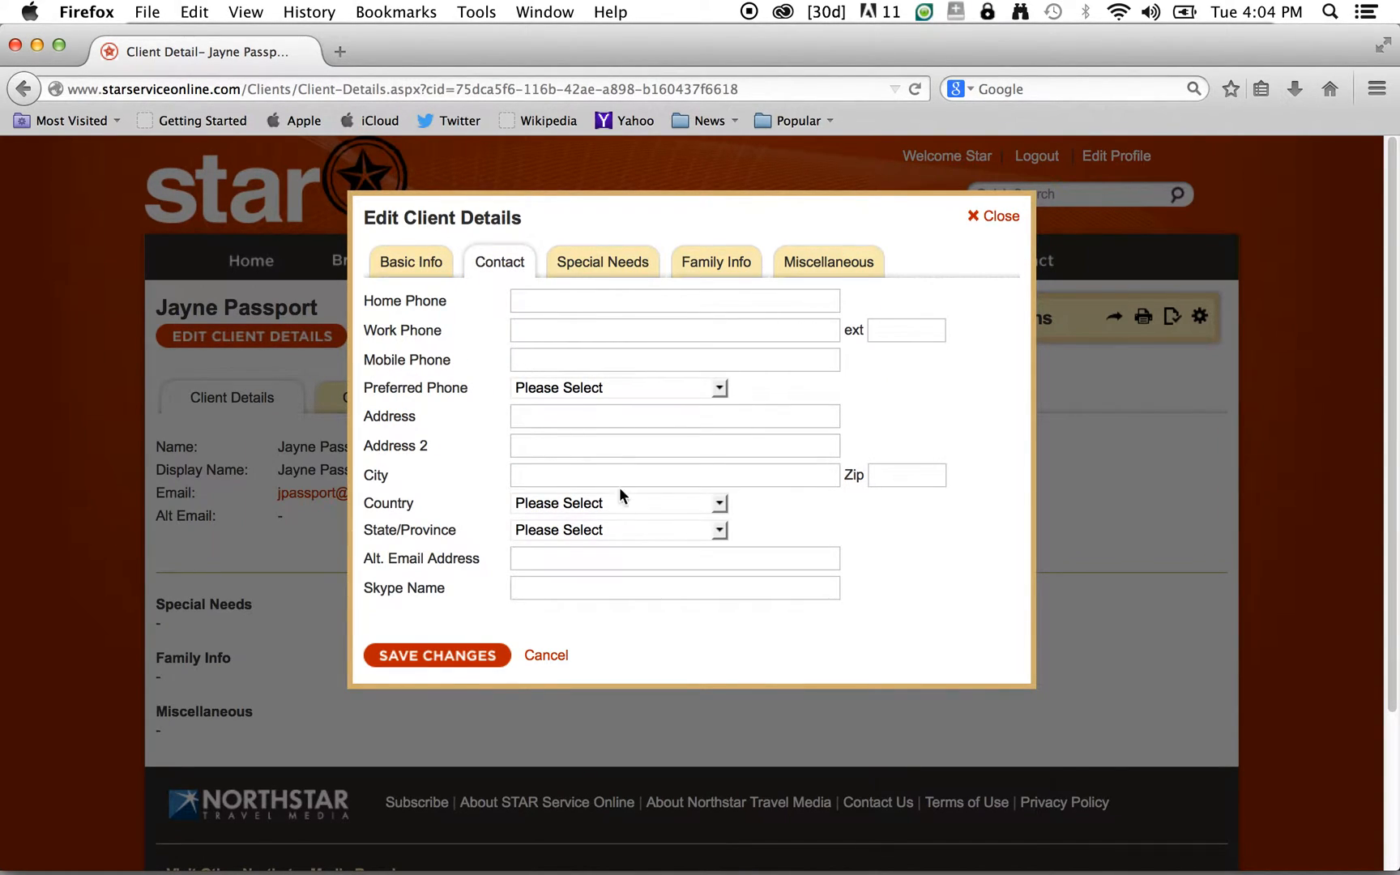
{"action": "scroll", "coordinate": [694, 531], "scroll_direction": "down", "scroll_amount": 2}
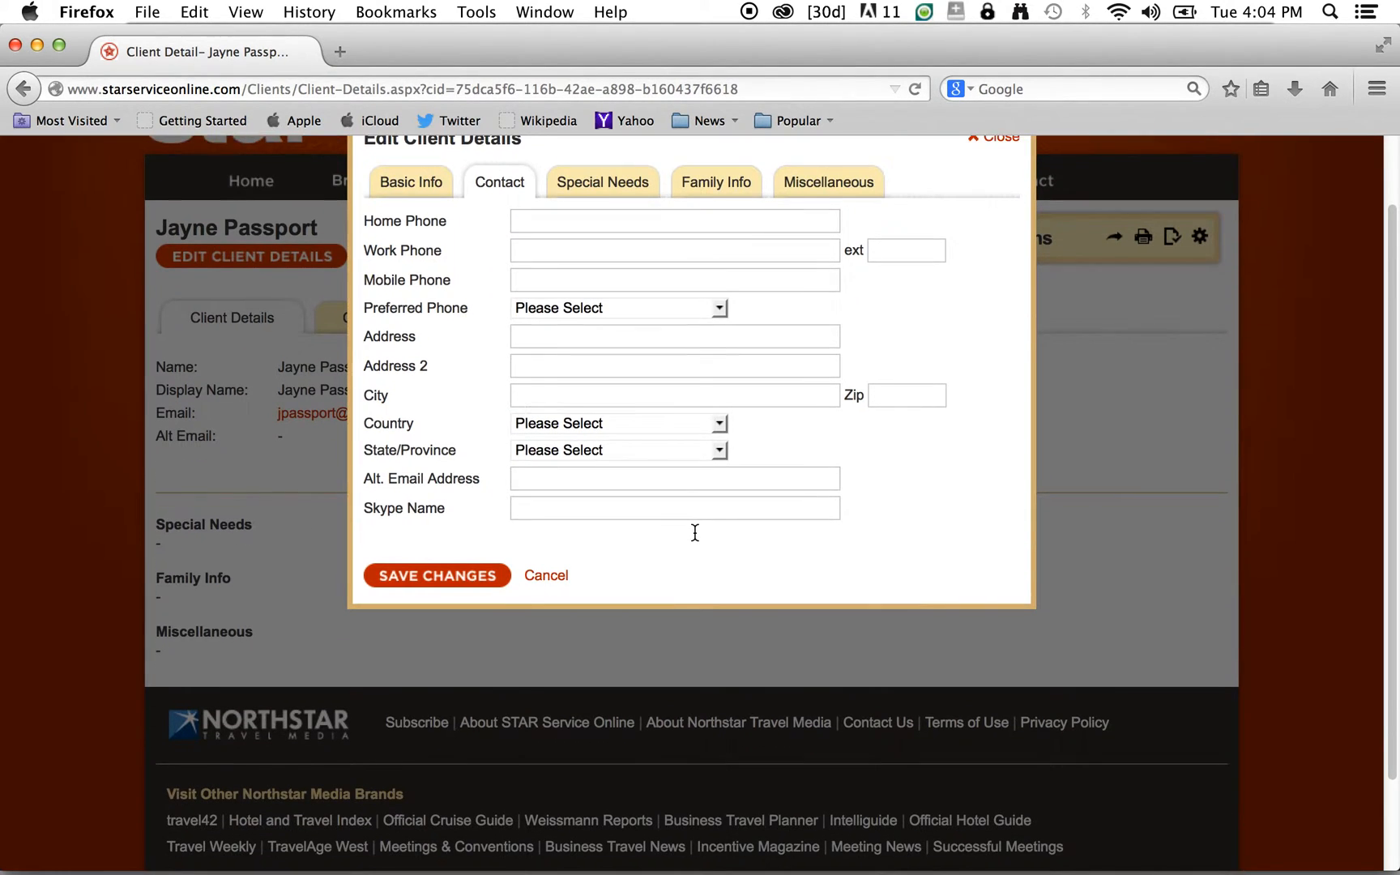
{"action": "scroll", "coordinate": [664, 442], "scroll_direction": "up", "scroll_amount": 2}
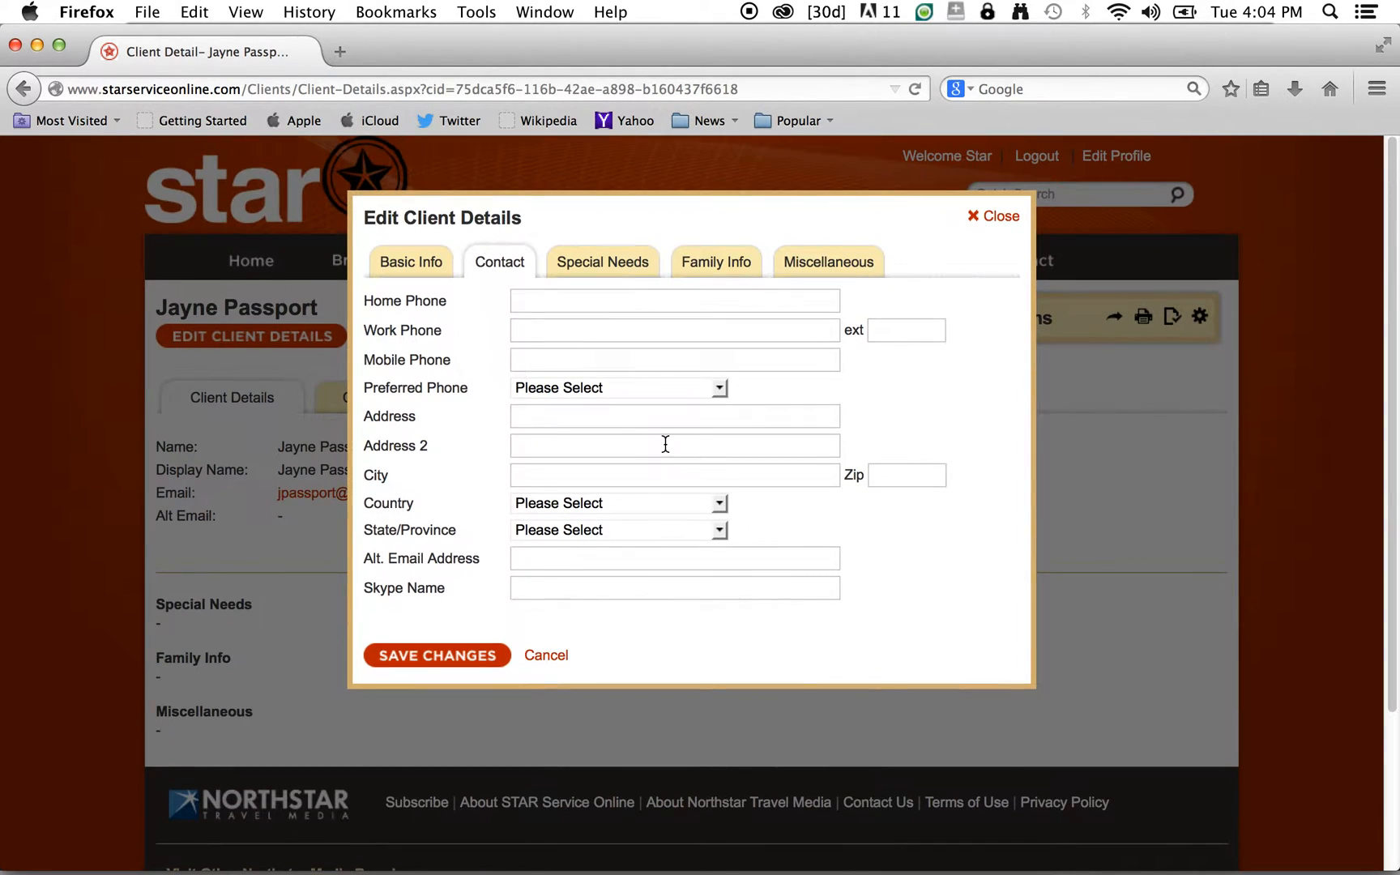
{"action": "left_click", "coordinate": [614, 274]}
{"action": "left_click", "coordinate": [446, 366]}
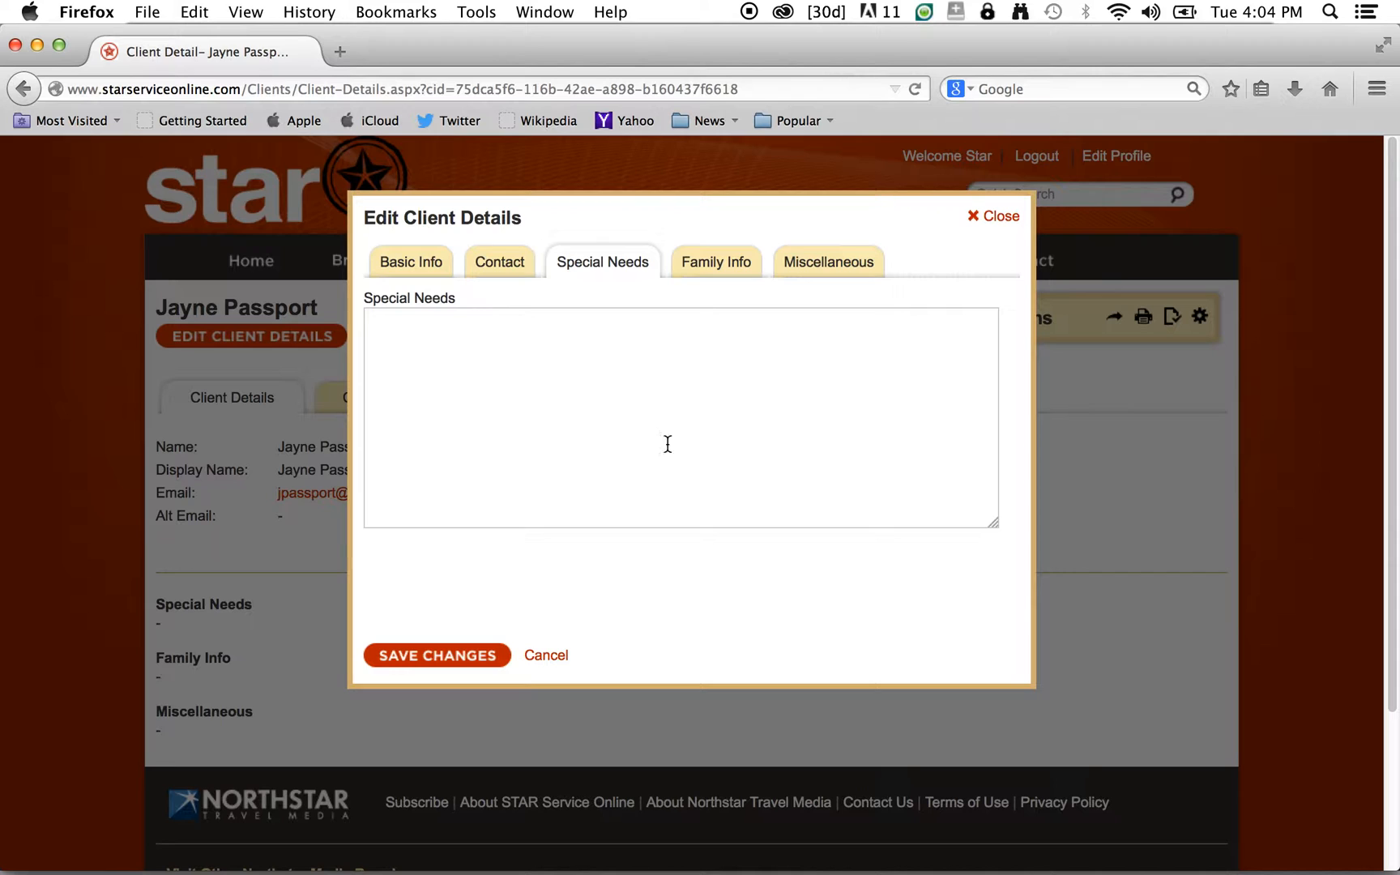
{"action": "left_click", "coordinate": [696, 278]}
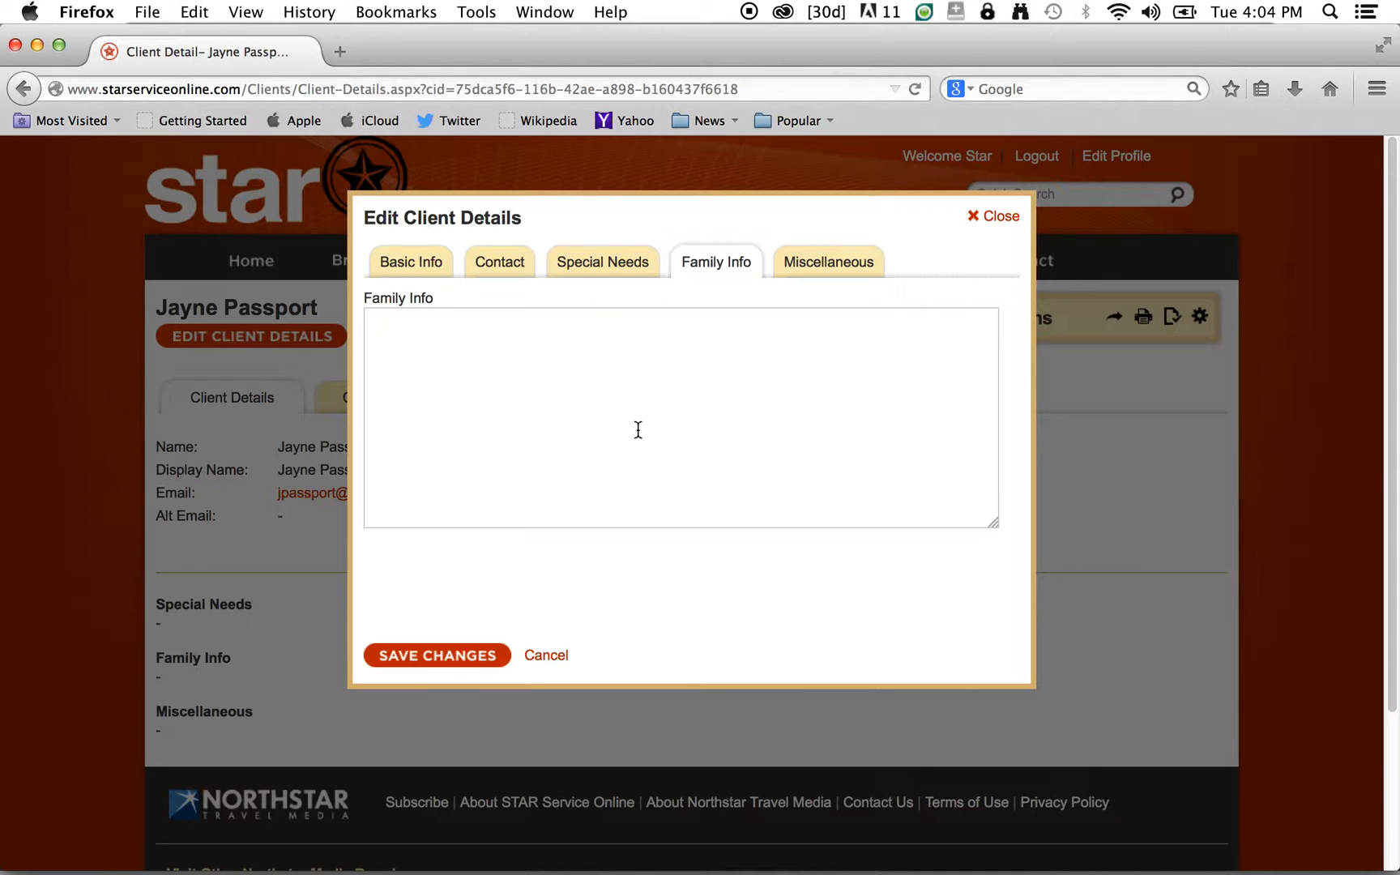
{"action": "left_click", "coordinate": [817, 275]}
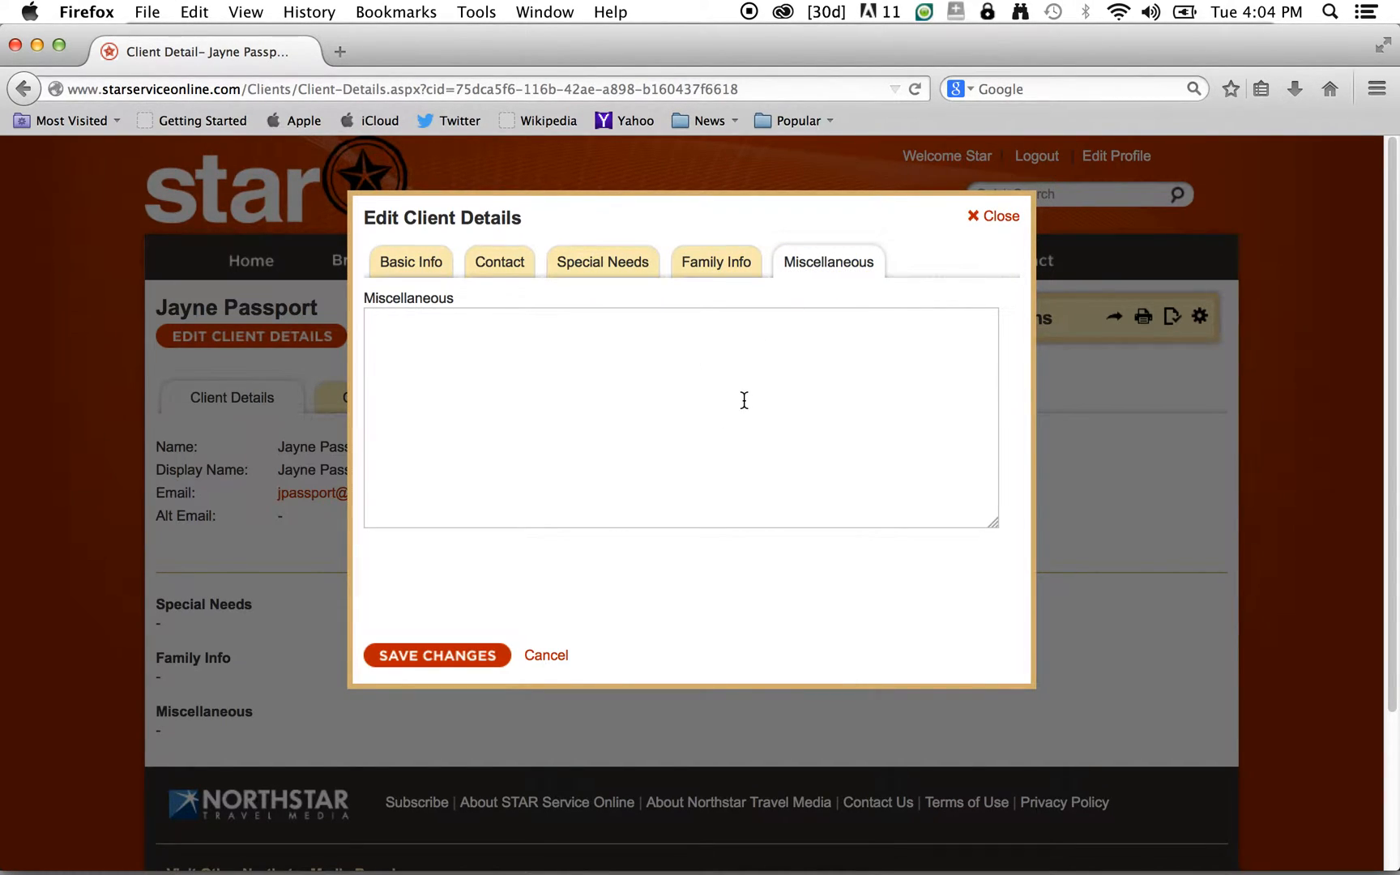
{"action": "left_click", "coordinate": [1000, 218]}
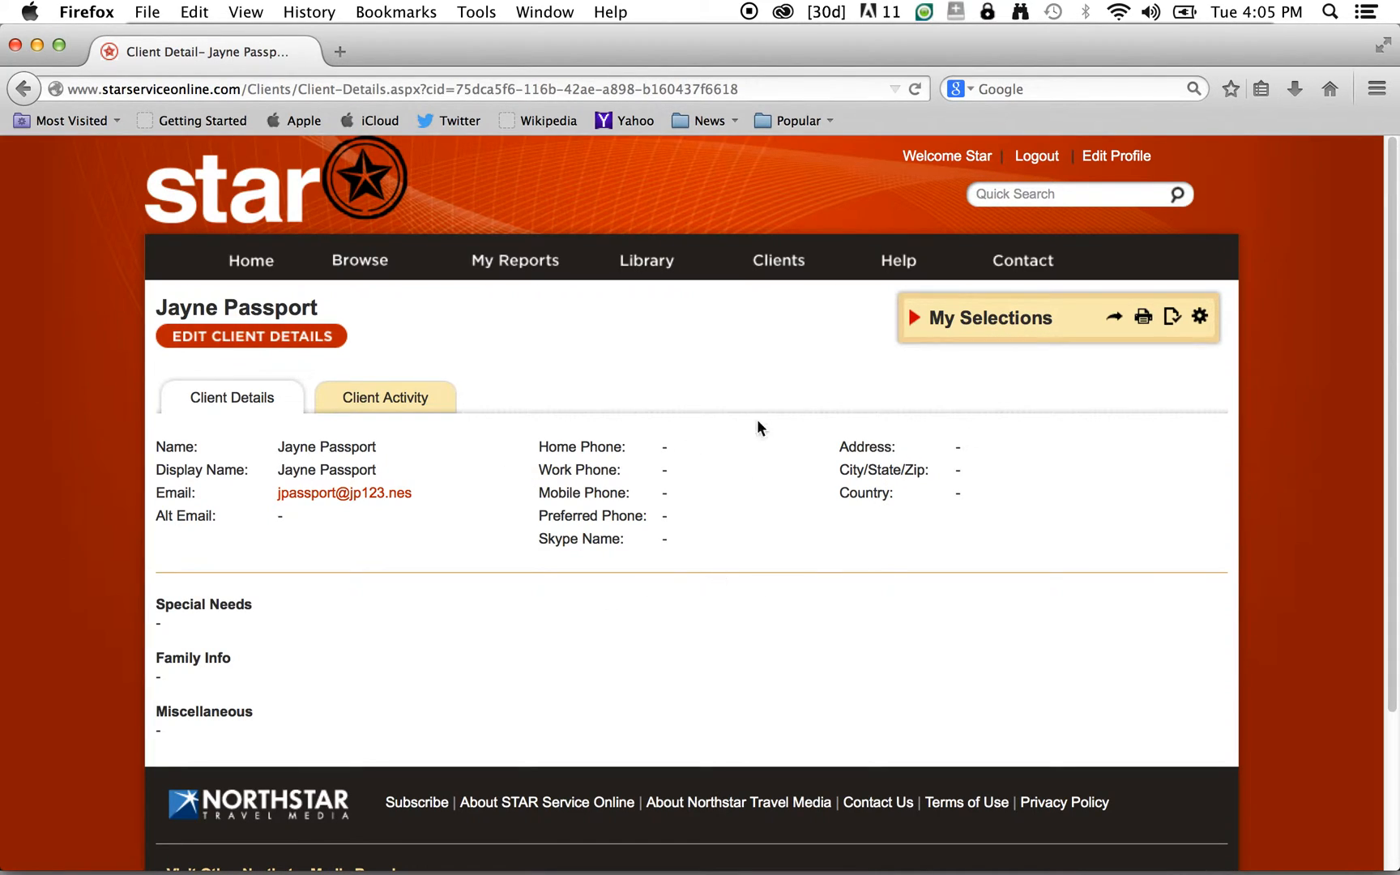
- Check the new client's empty activity history, then open the e-mail-only client's details from the client list
{"action": "left_click", "coordinate": [406, 403]}
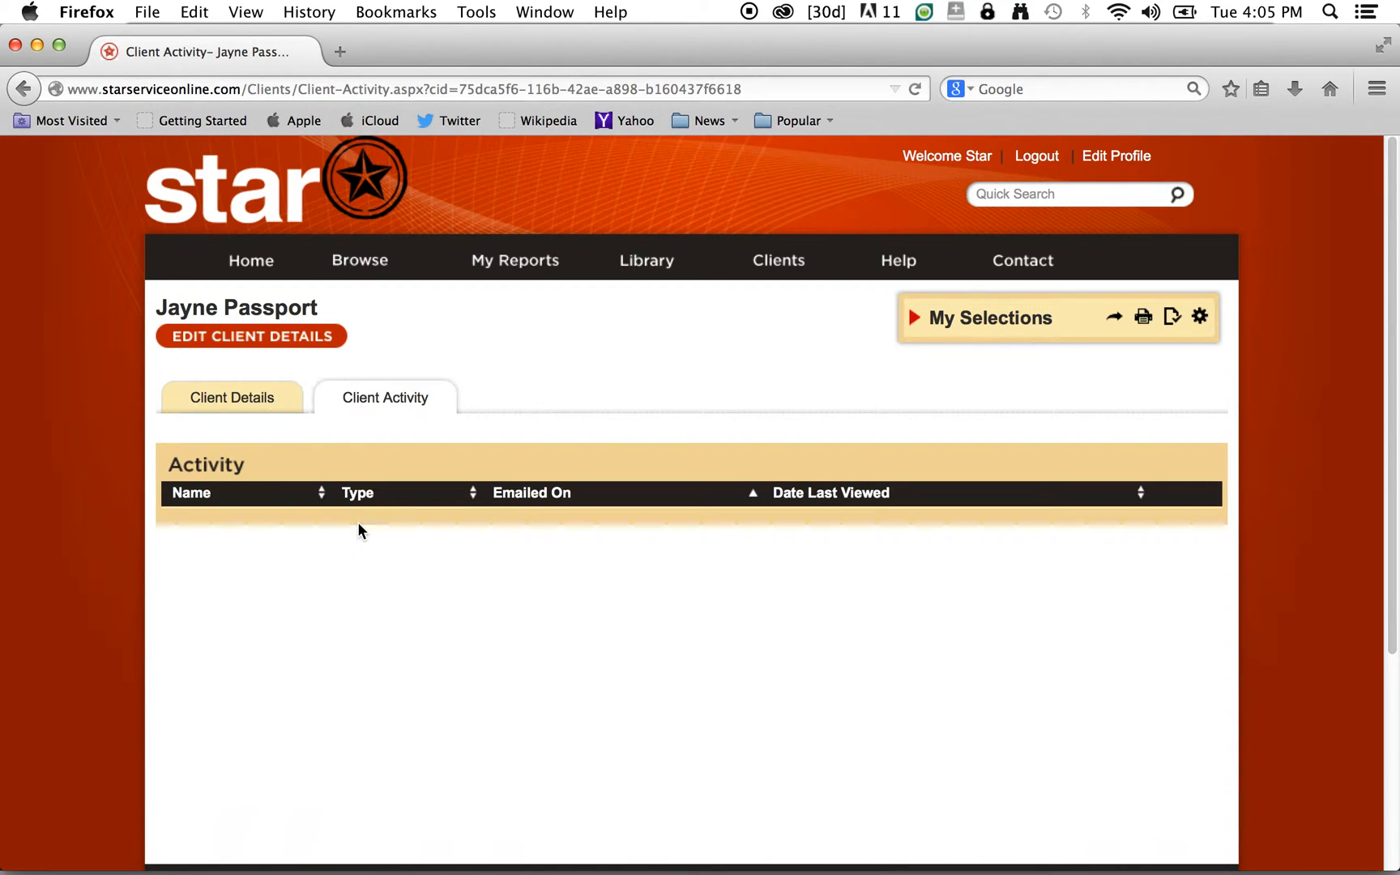
{"action": "left_click", "coordinate": [765, 259]}
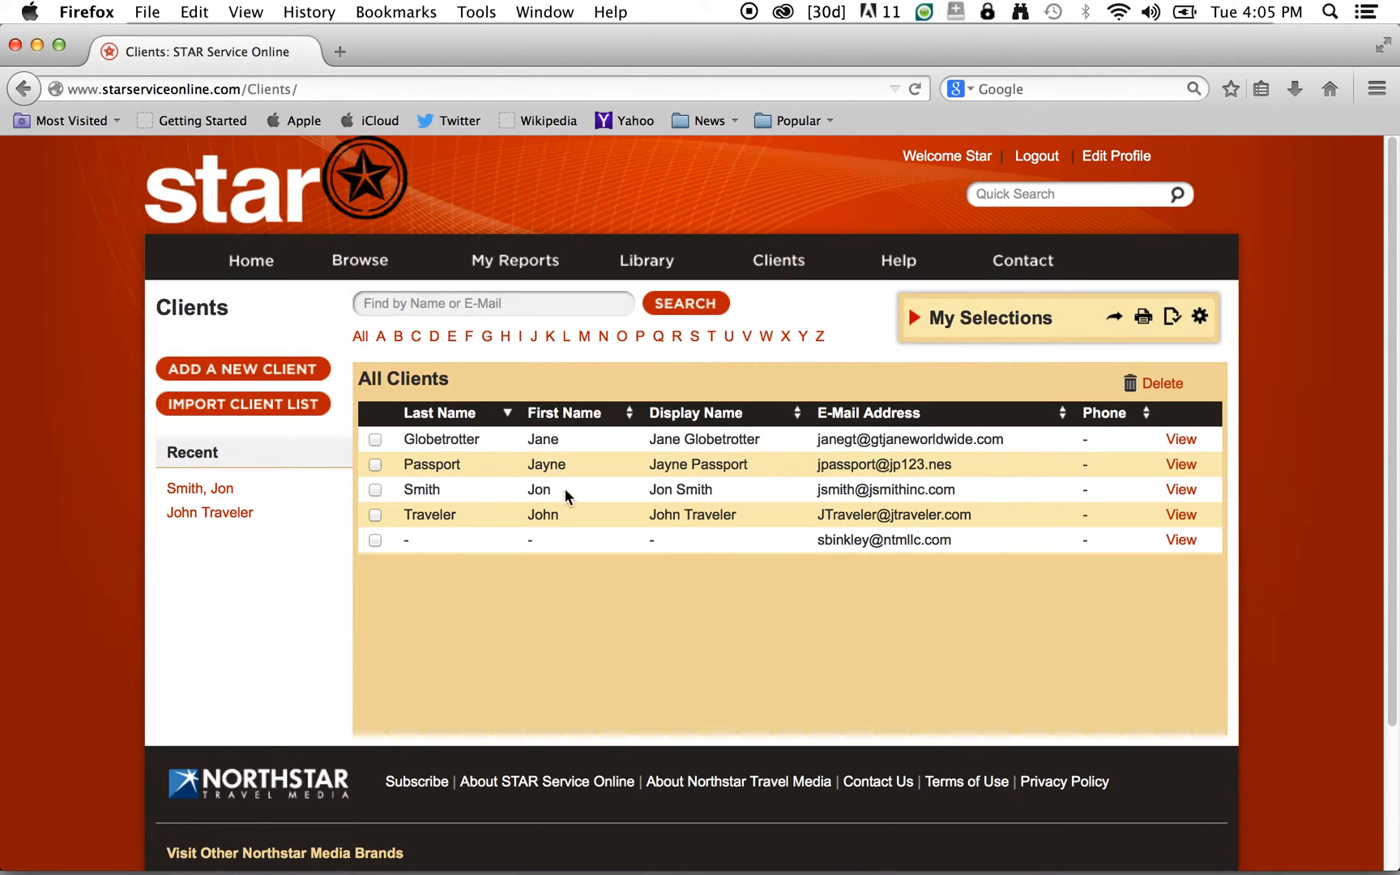
{"action": "left_click", "coordinate": [1181, 541]}
{"action": "left_click", "coordinate": [385, 405]}
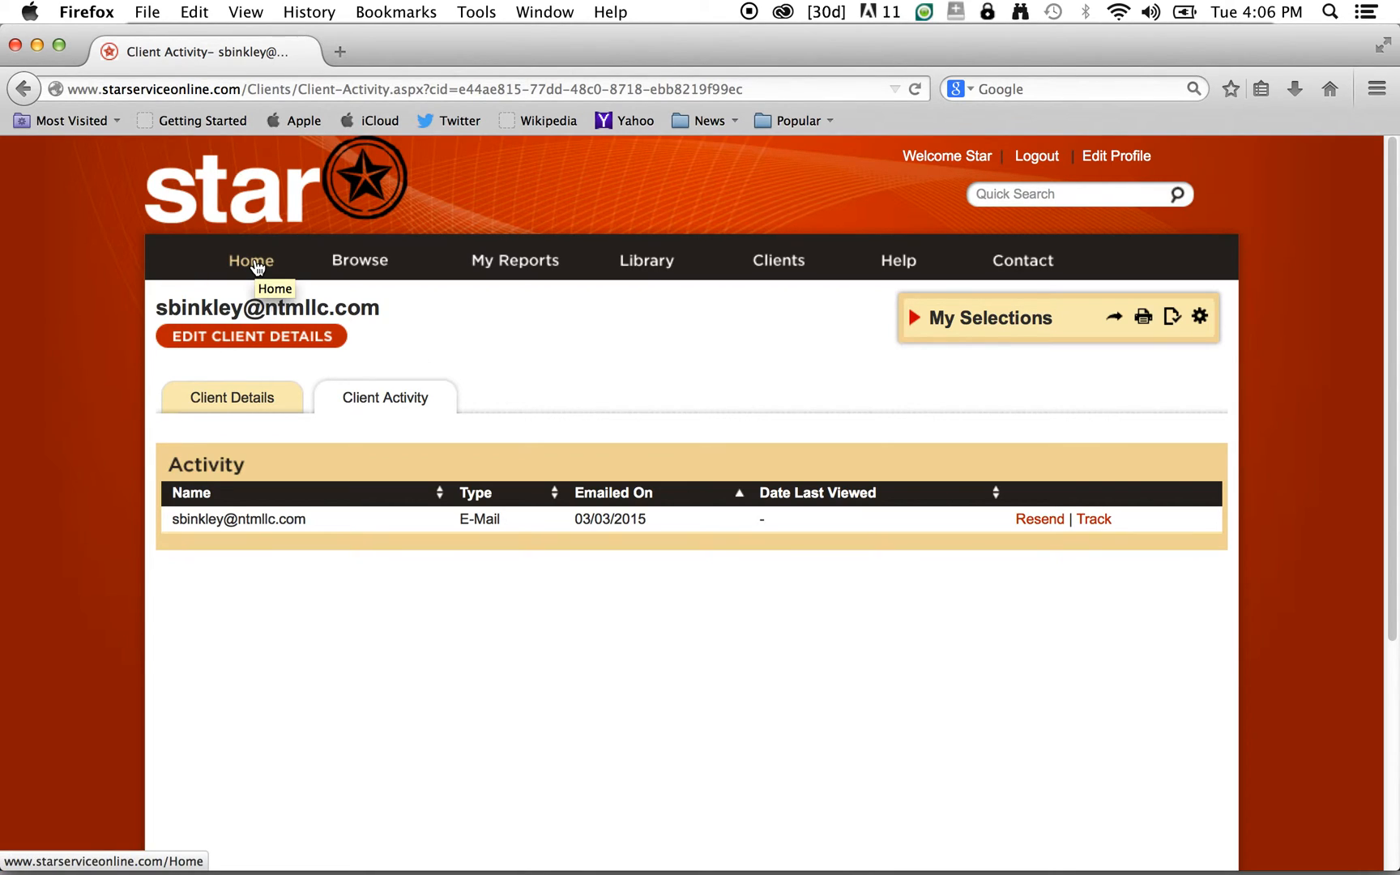
{"action": "left_click", "coordinate": [765, 261]}
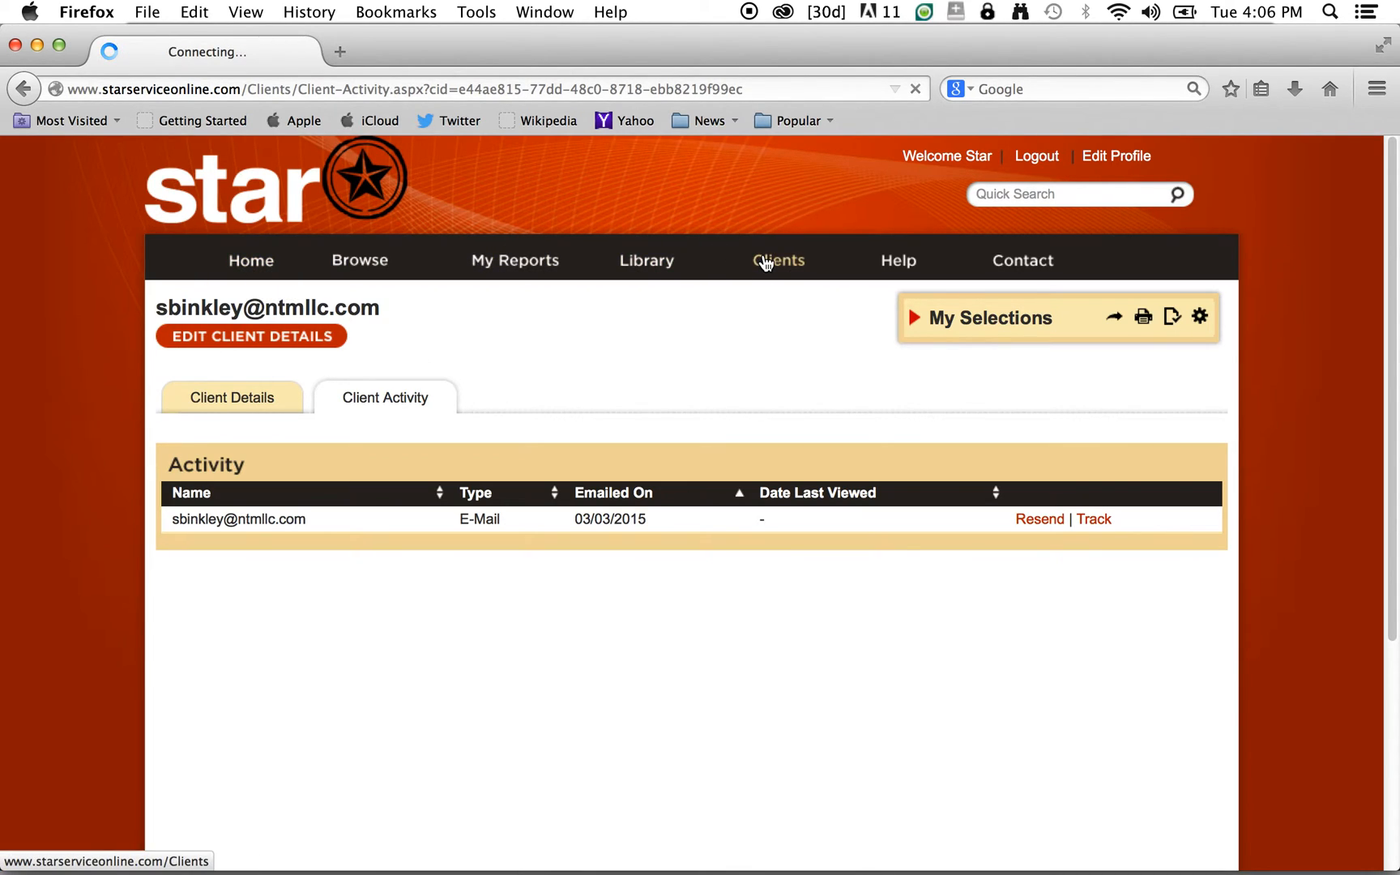